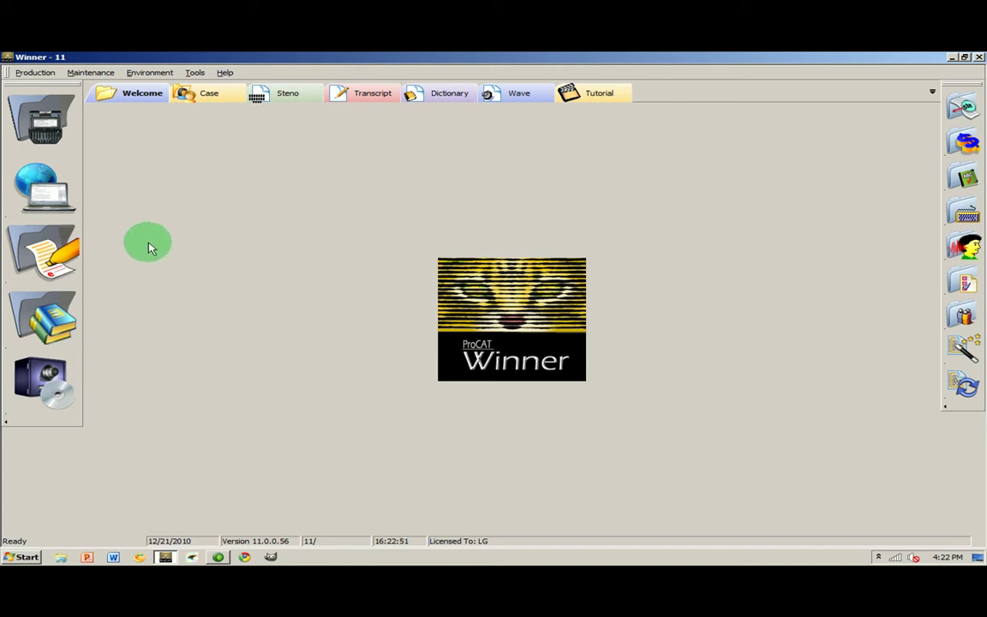
- Enable Auto-Brief in the miscellaneous preferences and open its settings for editing
right_click(477, 317)
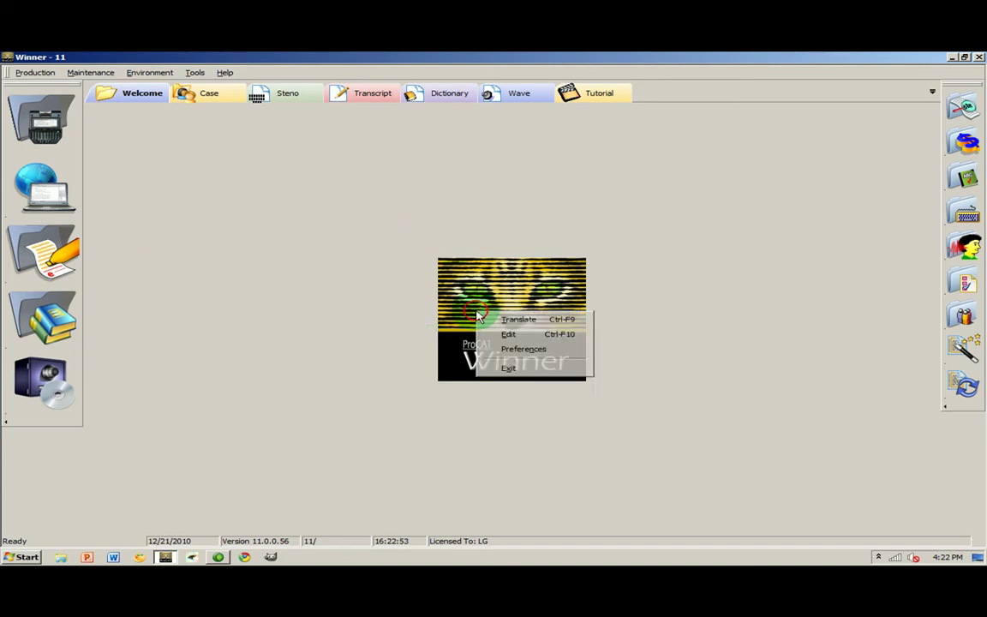
click(493, 350)
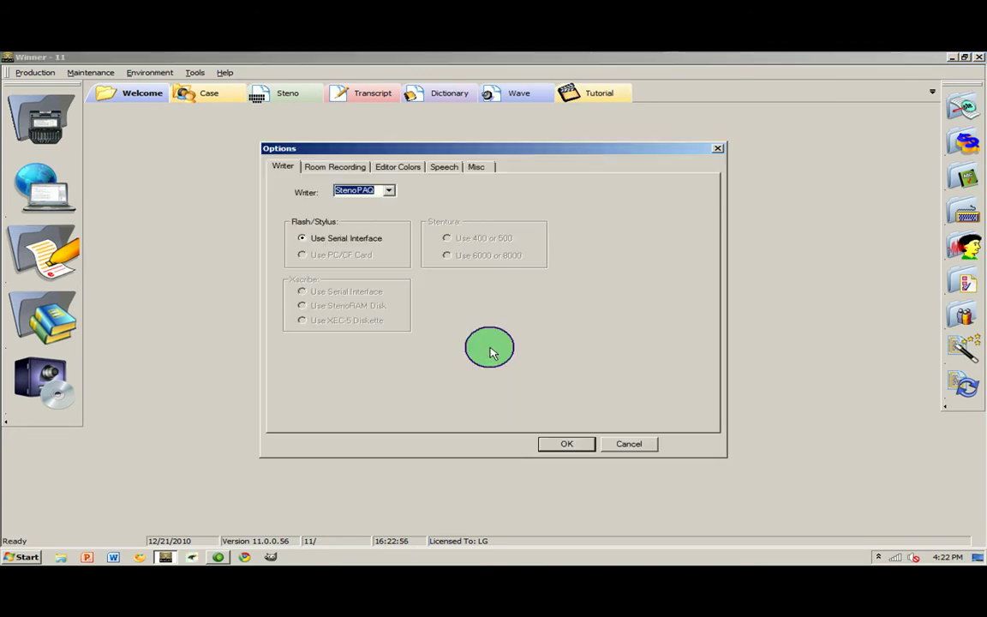
click(473, 167)
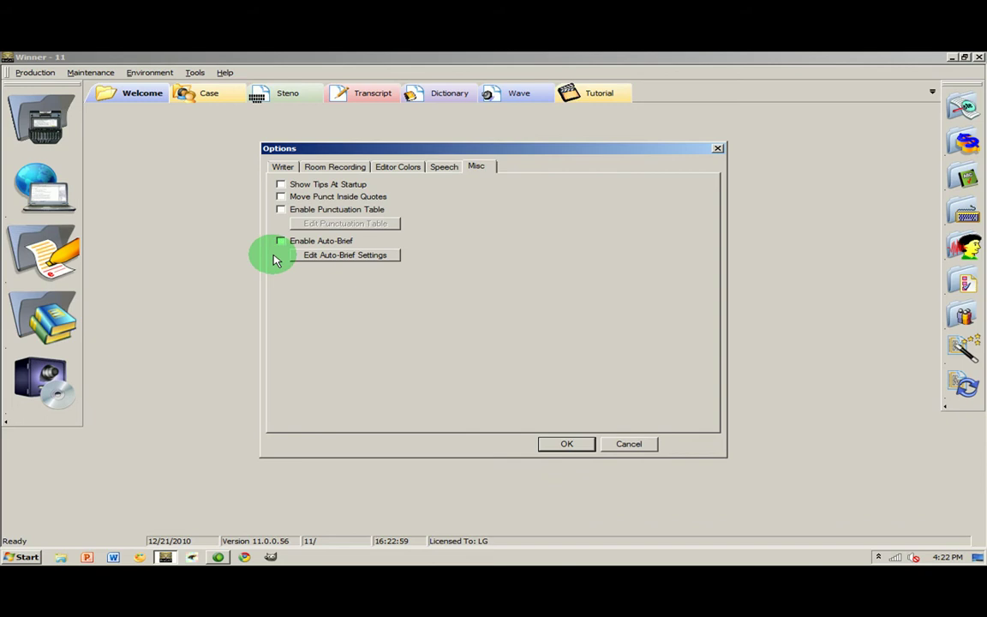
click(324, 257)
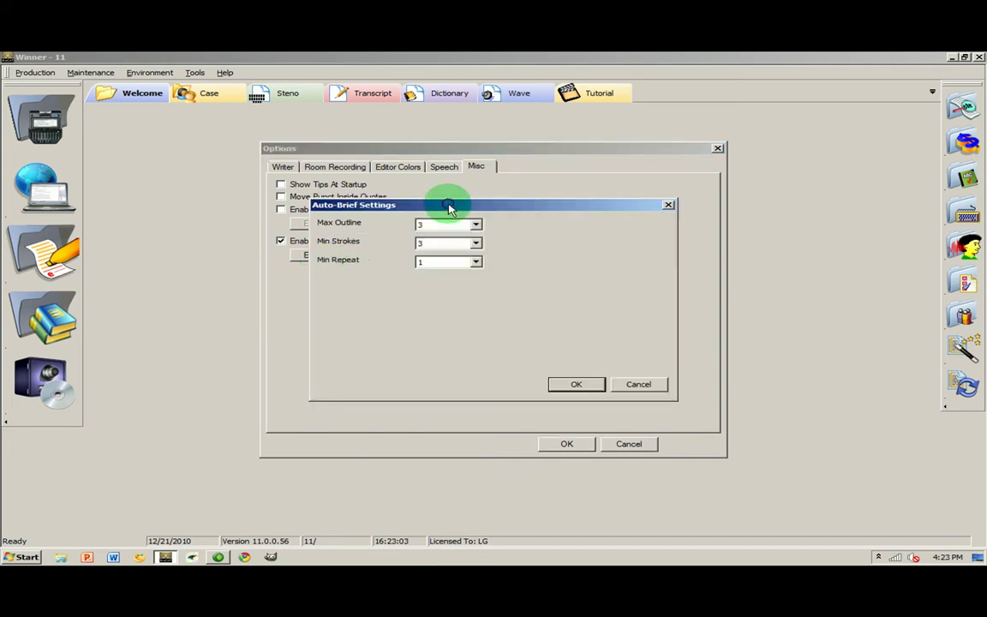
drag(452, 204, 420, 165)
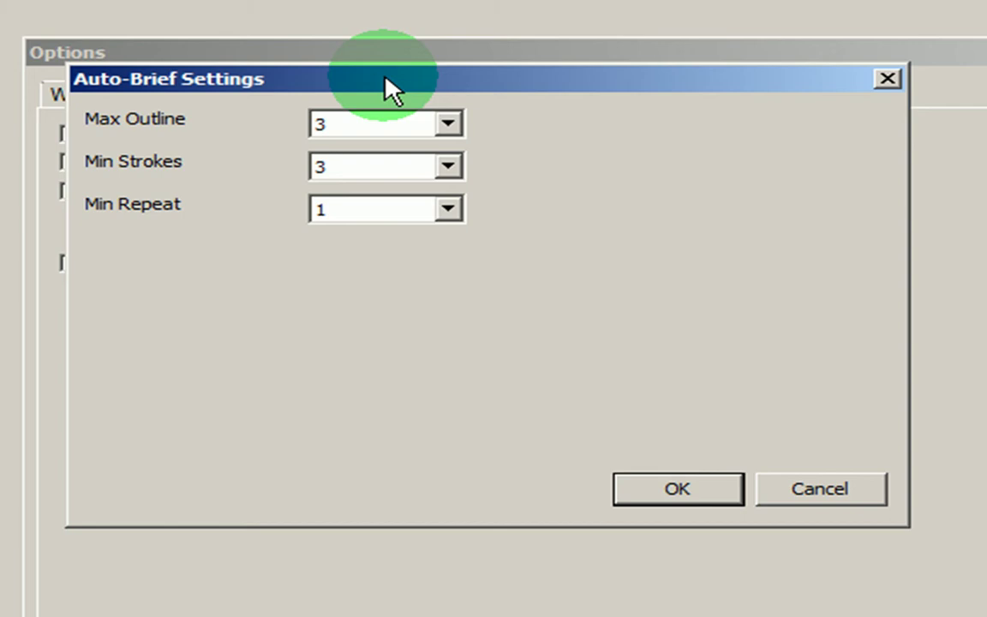
- Keep Max Outline at 3, choose 3 for Min Strokes, and accept the Auto-Brief settings and options
click(447, 124)
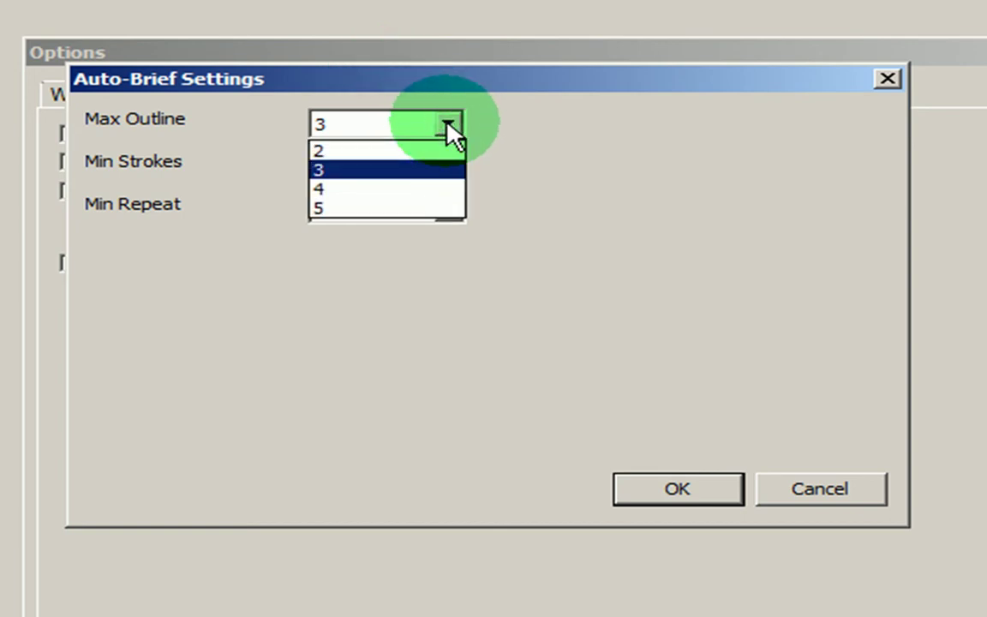
click(446, 124)
click(447, 167)
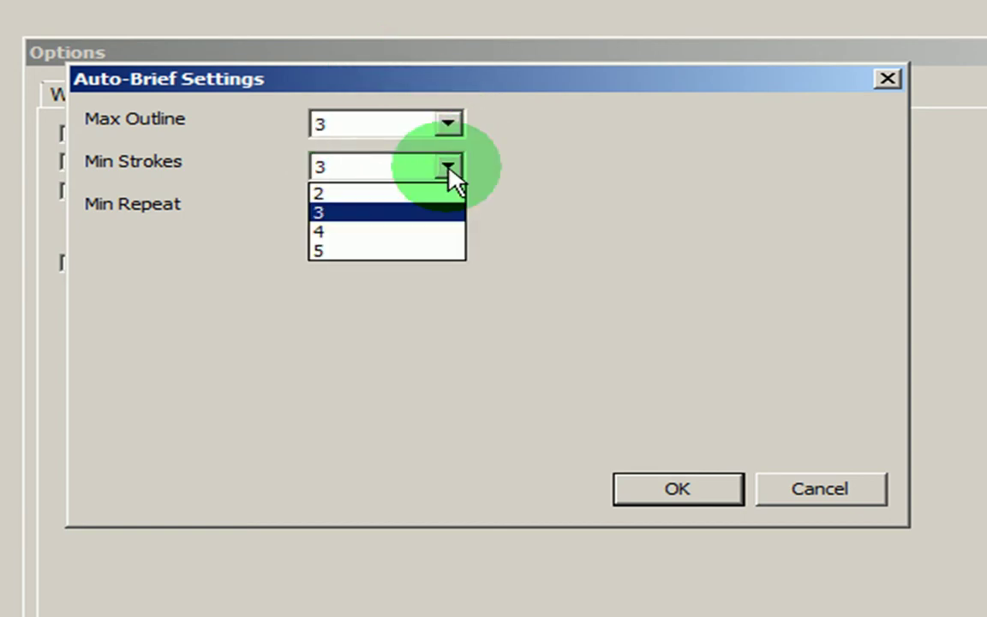
click(445, 214)
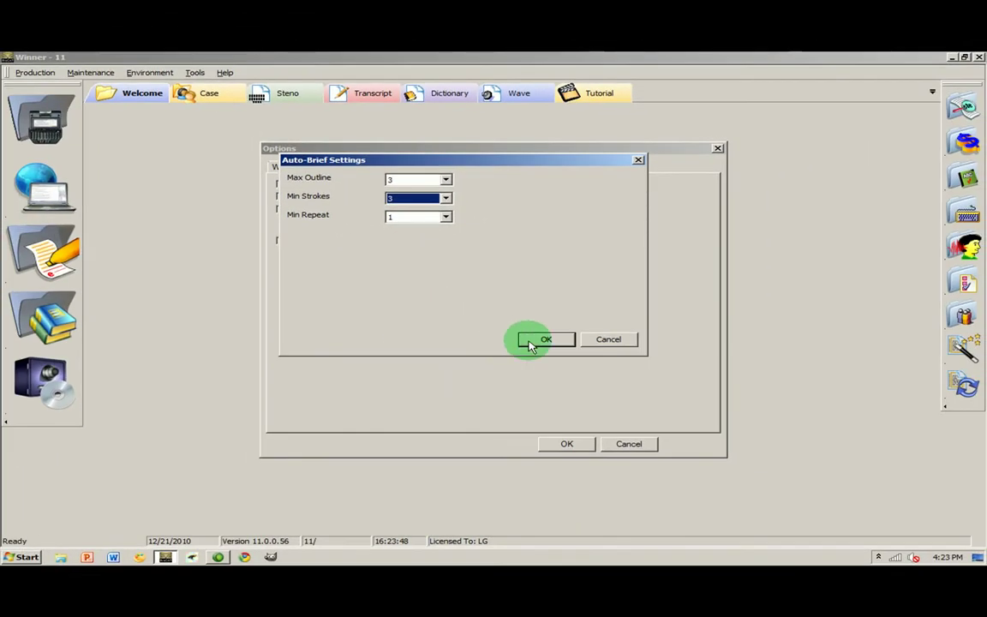
click(529, 341)
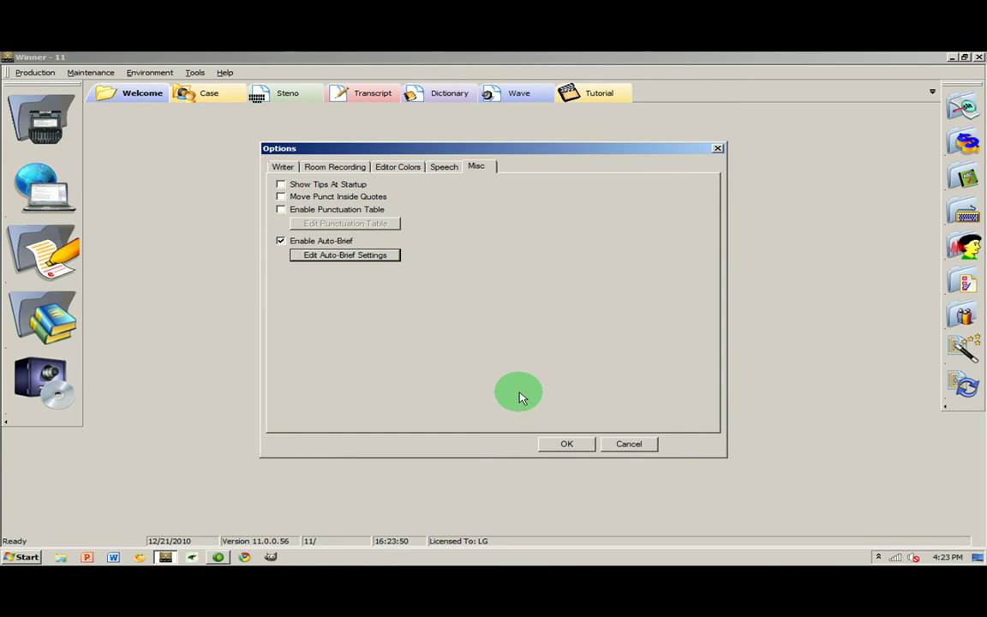
click(563, 443)
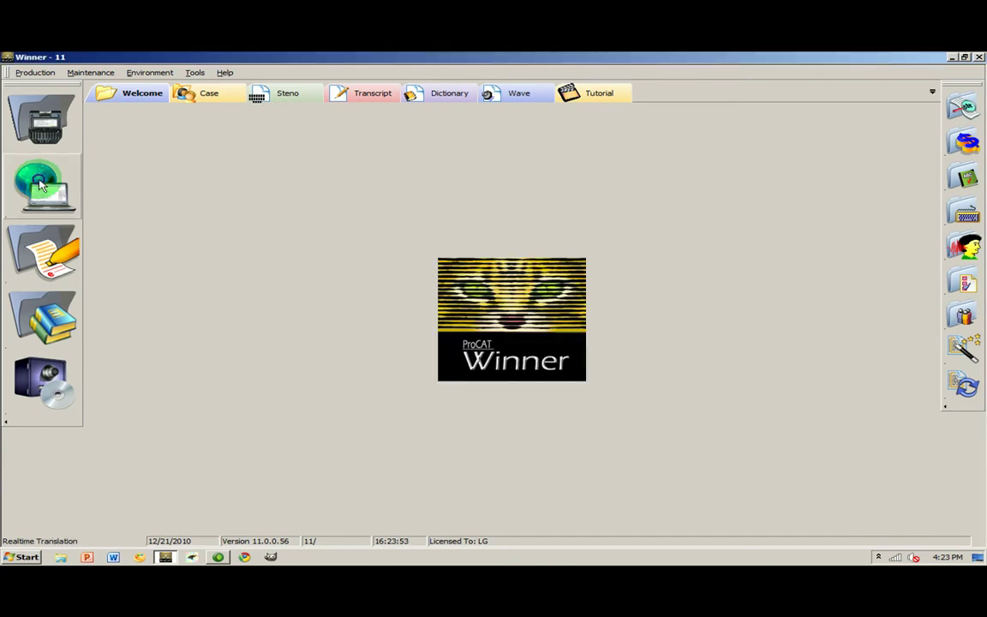
- Start a realtime translation using the steno file 2-27-08C.STN and answer the prompts to produce its transcript
click(40, 184)
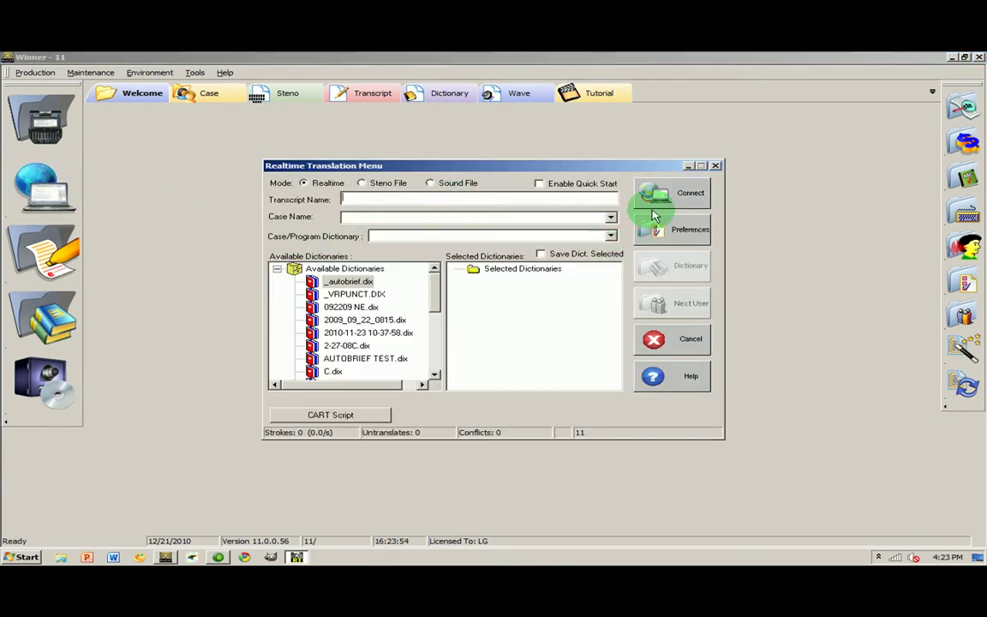
click(653, 211)
click(377, 248)
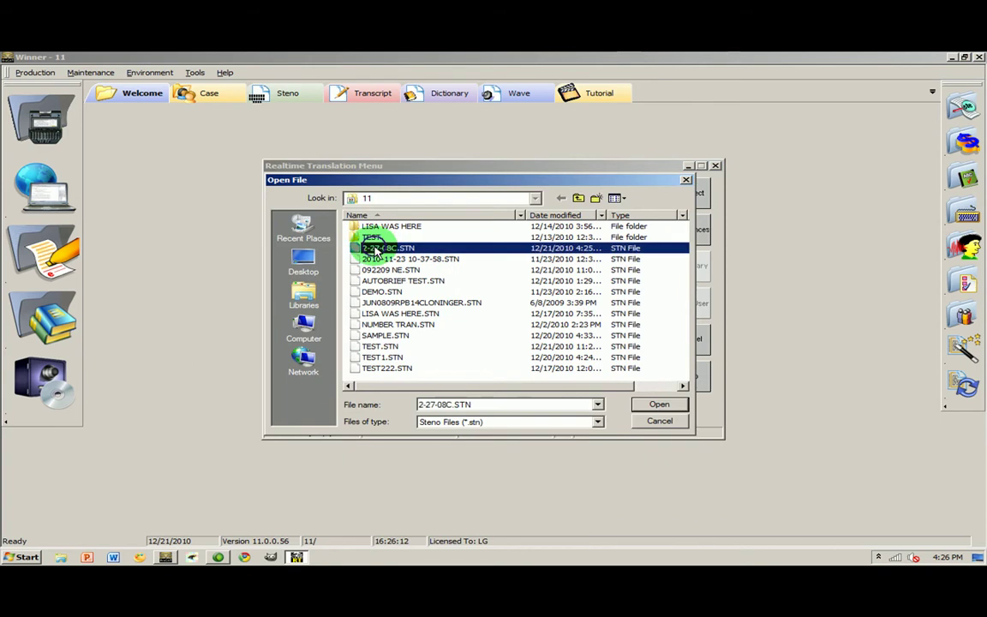
click(647, 404)
click(510, 346)
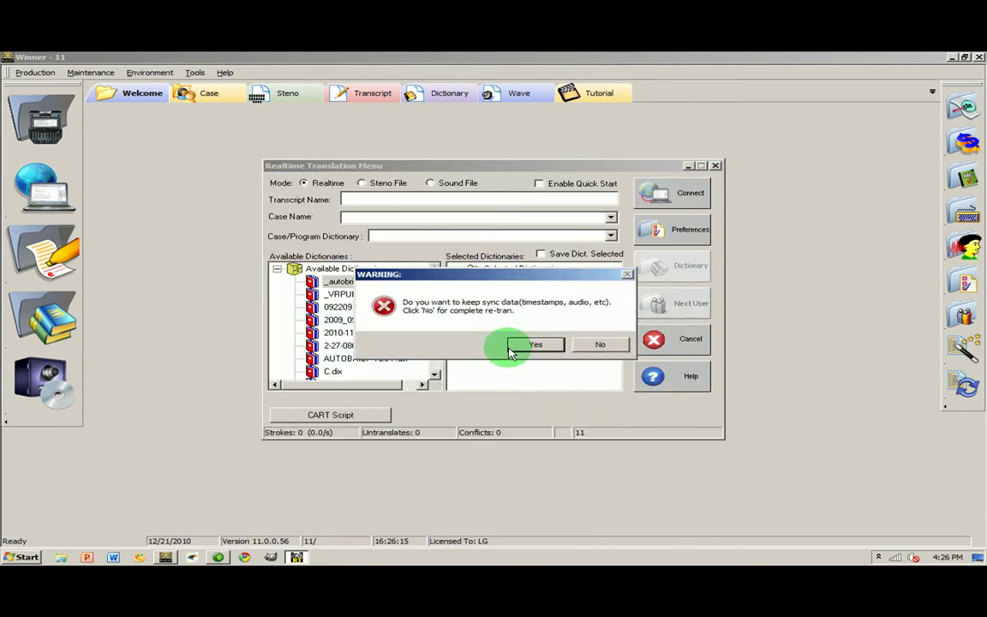
click(529, 344)
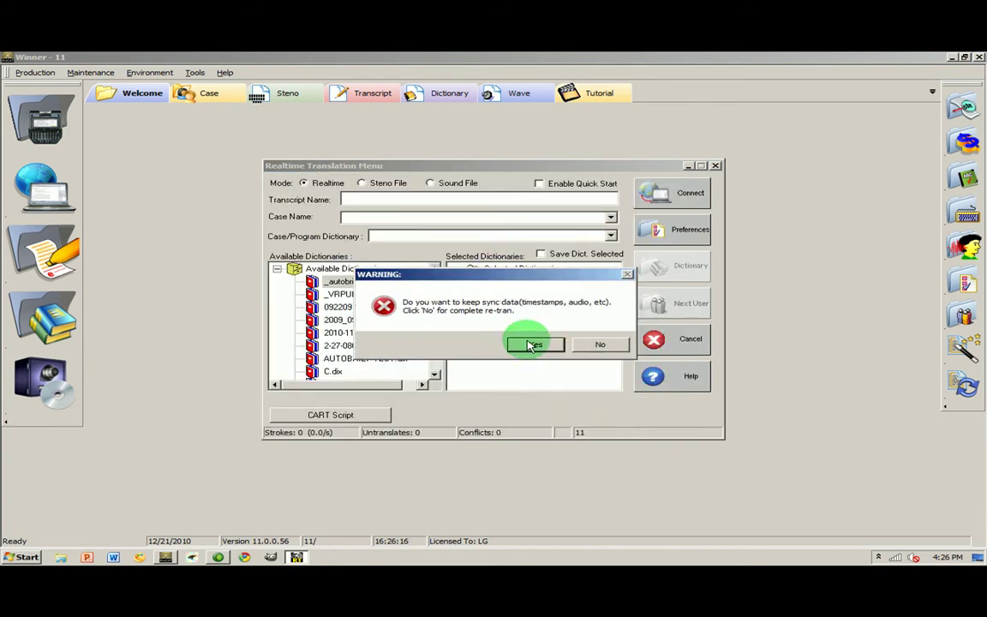
click(583, 343)
click(532, 346)
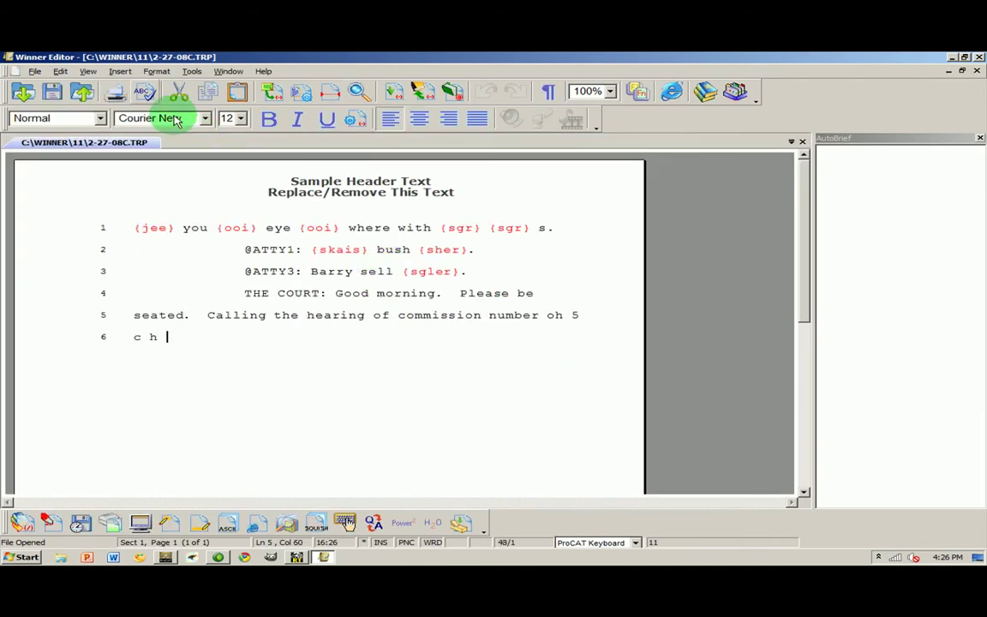
- Show the Steno notes panel alongside the transcript and the AutoBrief list
click(90, 72)
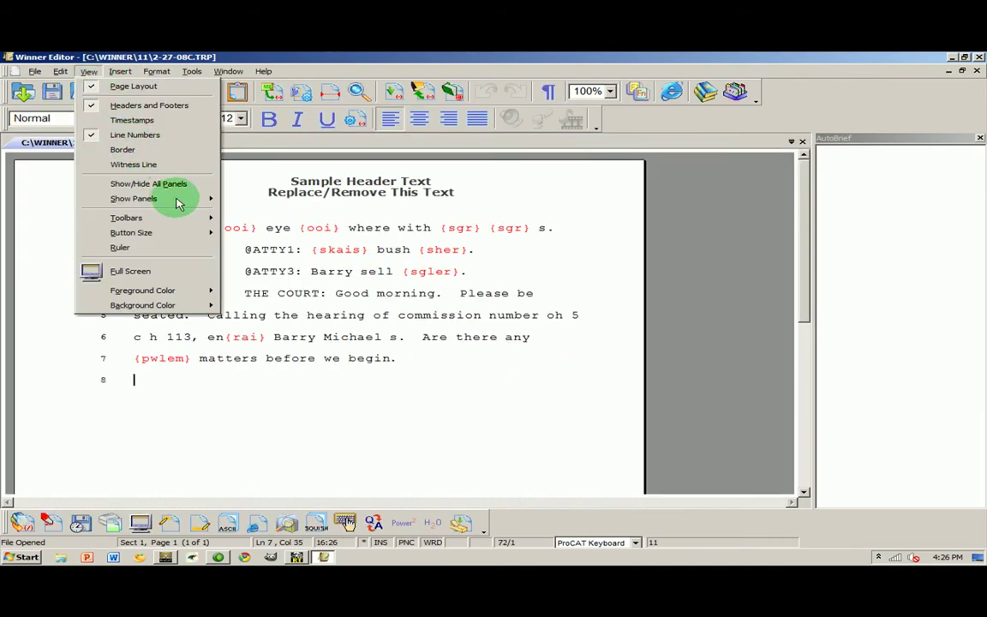
mouse_move(198, 203)
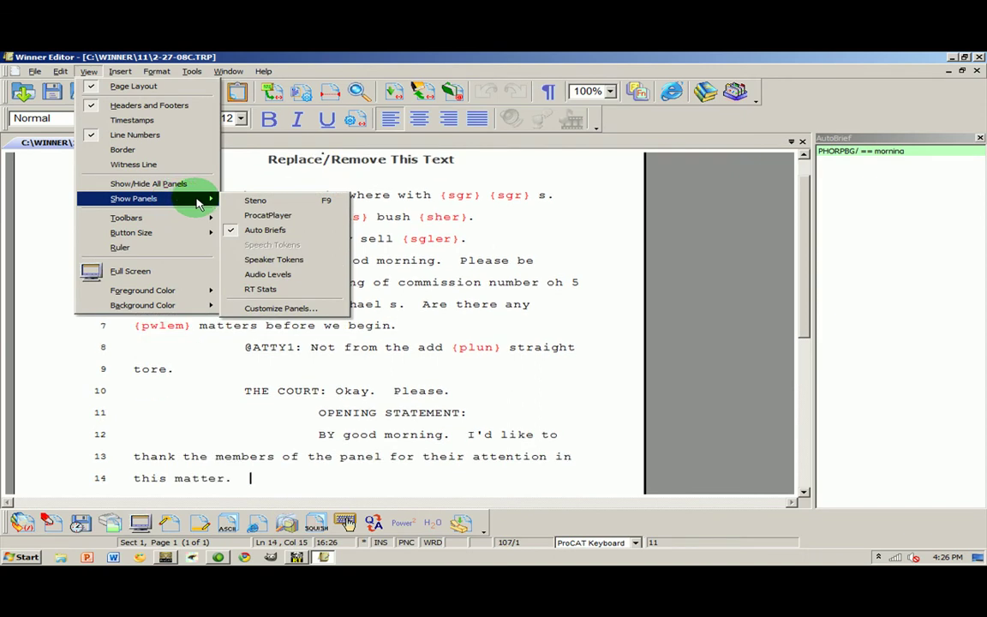
click(244, 204)
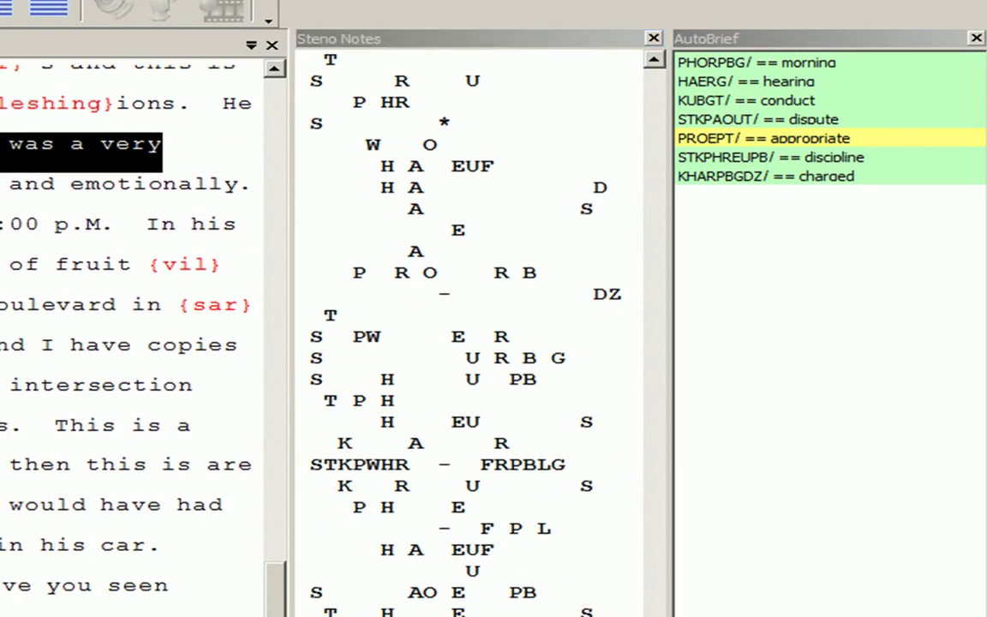
- Search from the beginning of the transcript for "morning" to compare its steno strokes with the suggested brief
key(ctrl+Home)
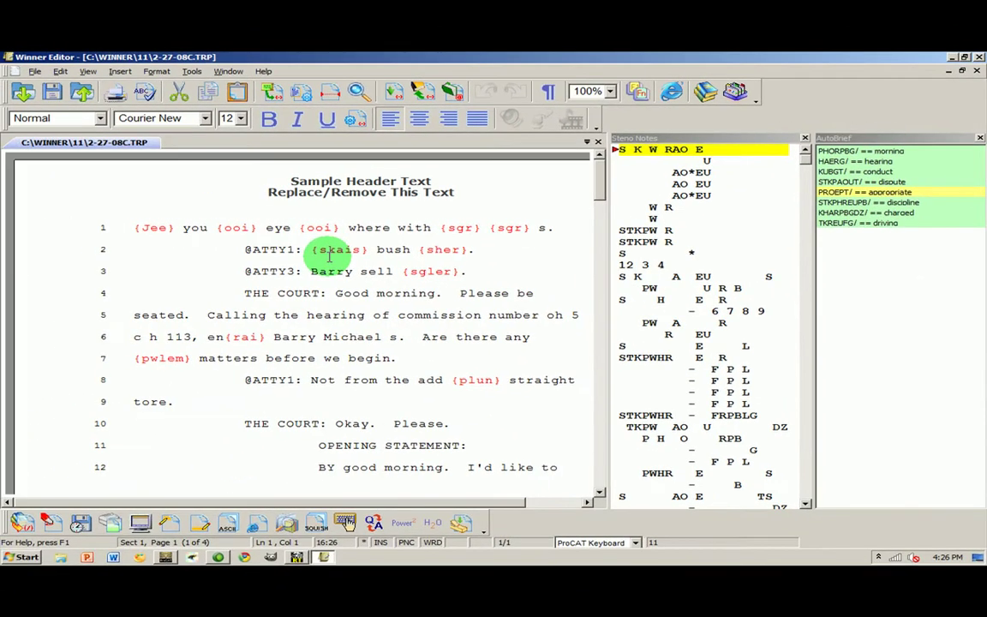
key(ctrl+End)
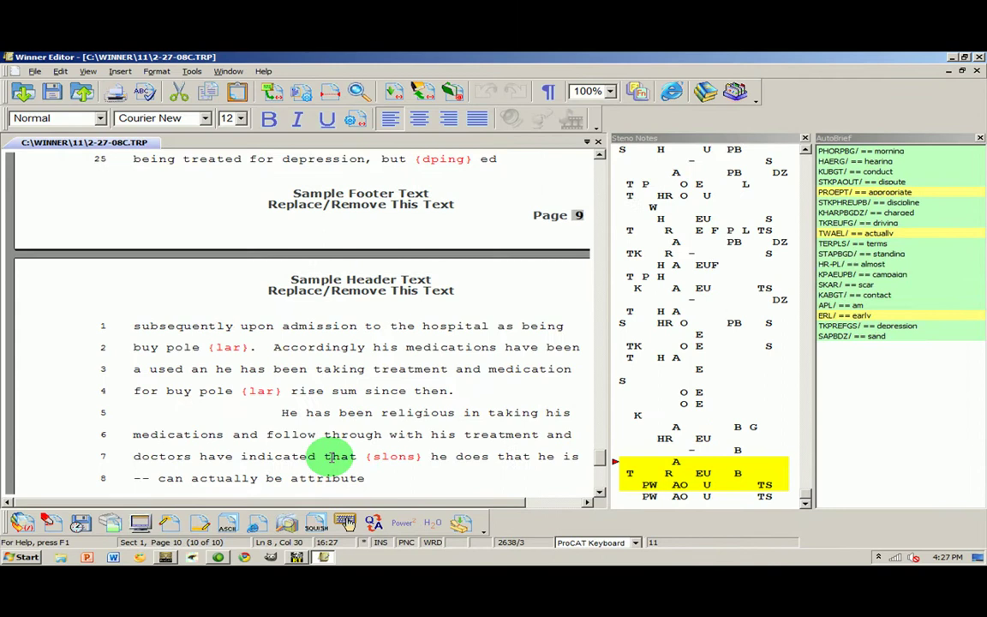
key(ctrl+Home)
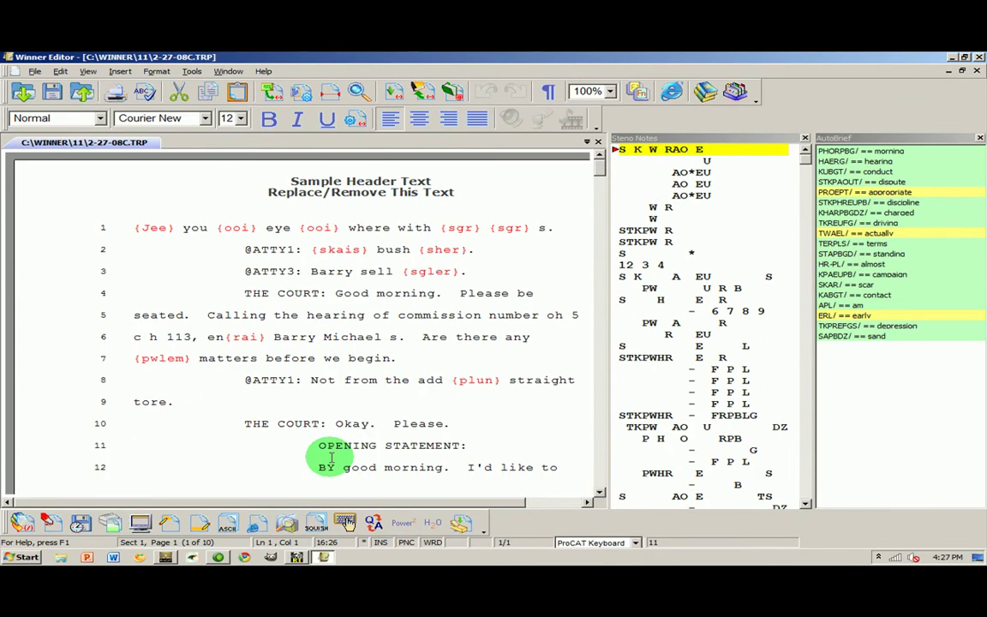
key(ctrl+f)
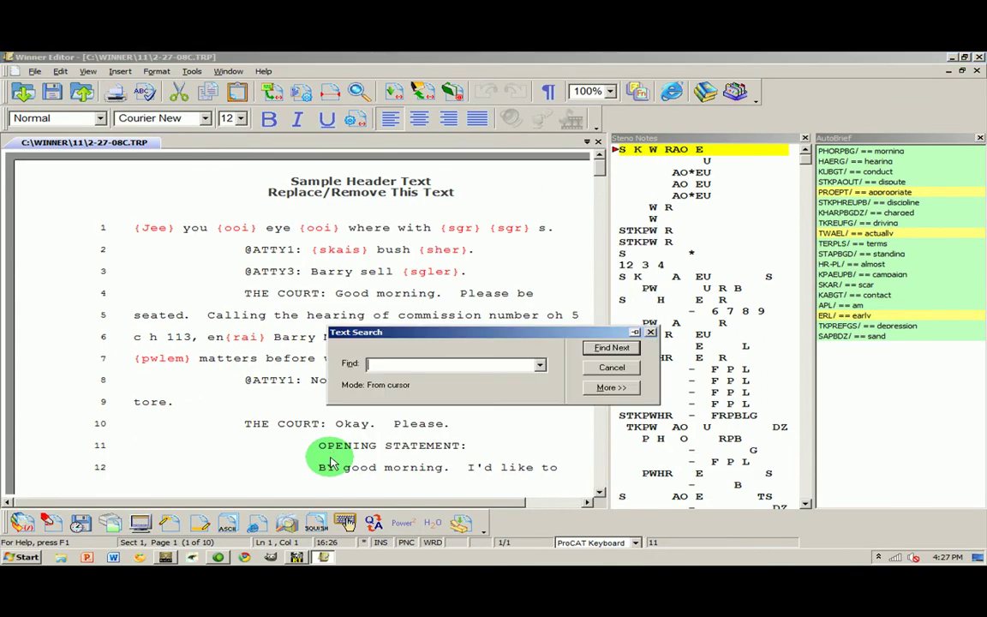
text(morning)
key(Return)
key(Escape)
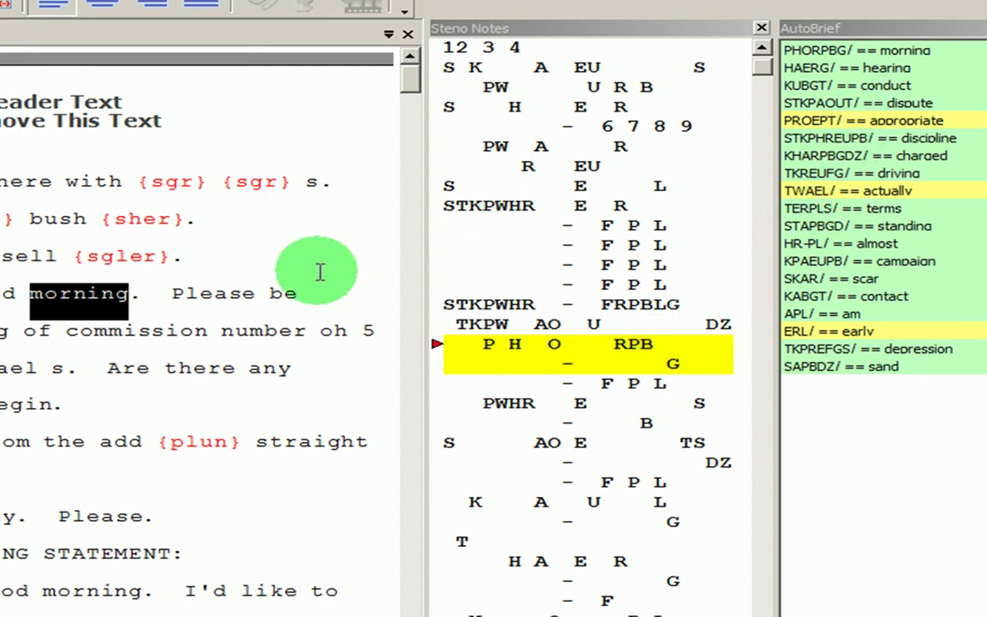
- Search onward from line 4 of the transcript for the word "appropriate" to view its steno strokes
click(169, 293)
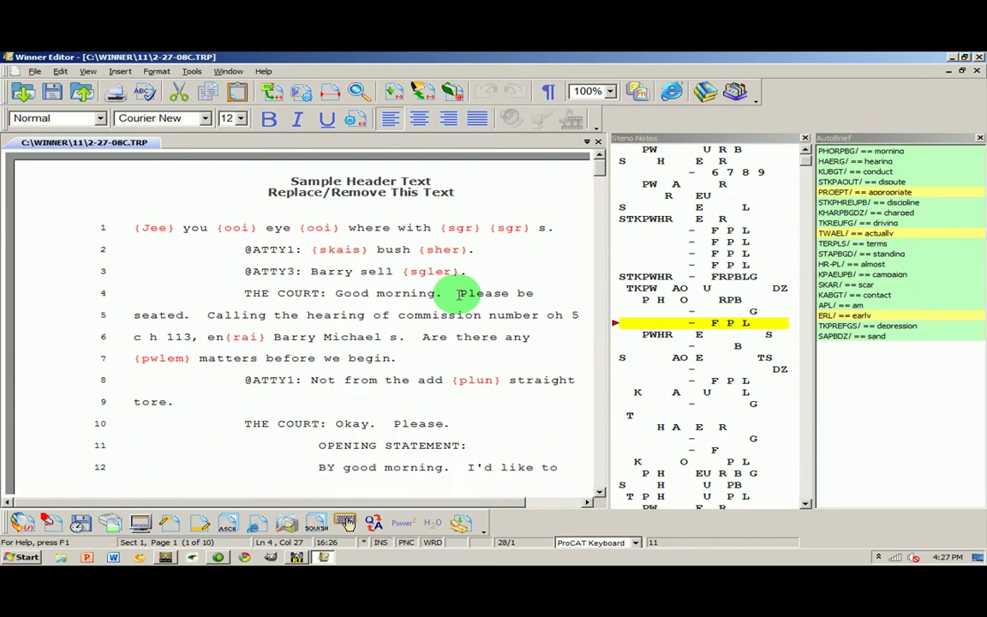
key(ctrl+f)
text(apro)
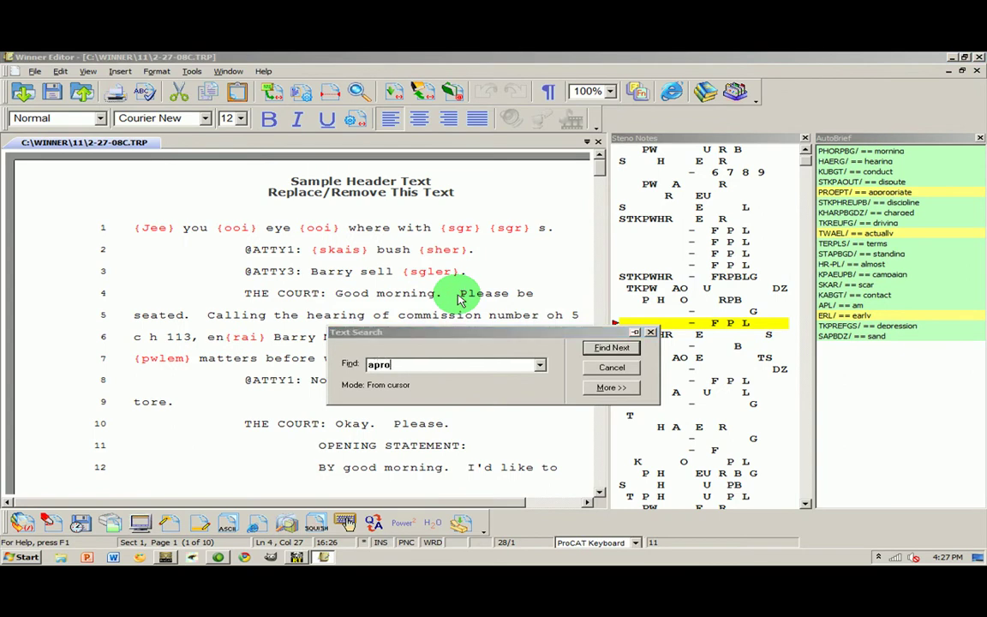
key(BackSpace)
key(BackSpace)
key(BackSpace)
text(ppro)
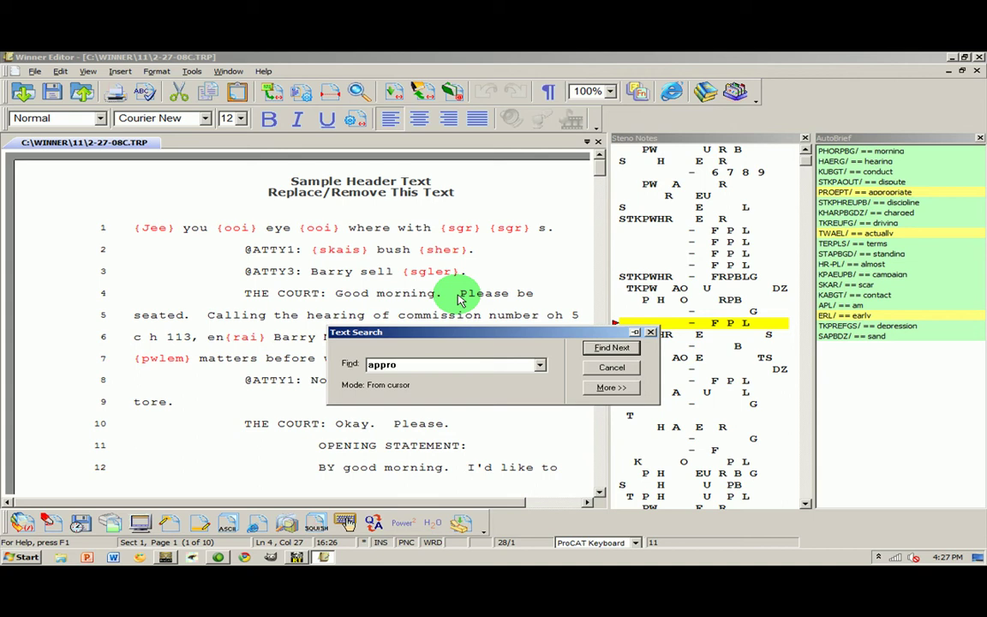
text(priate)
key(Return)
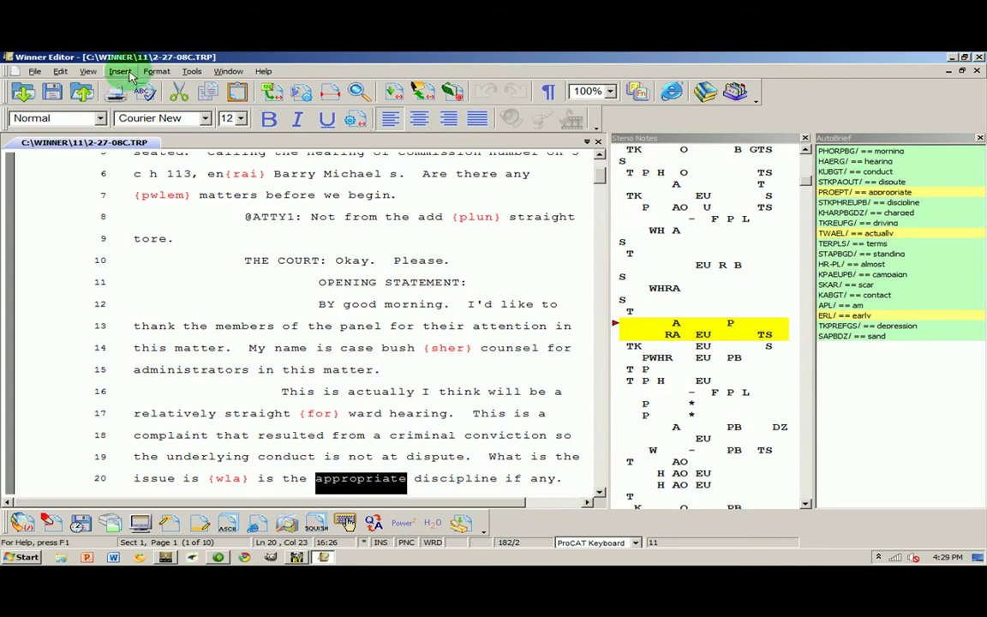
- Show the RT Stats panel and shrink it to give the AutoBrief list above more height
click(89, 71)
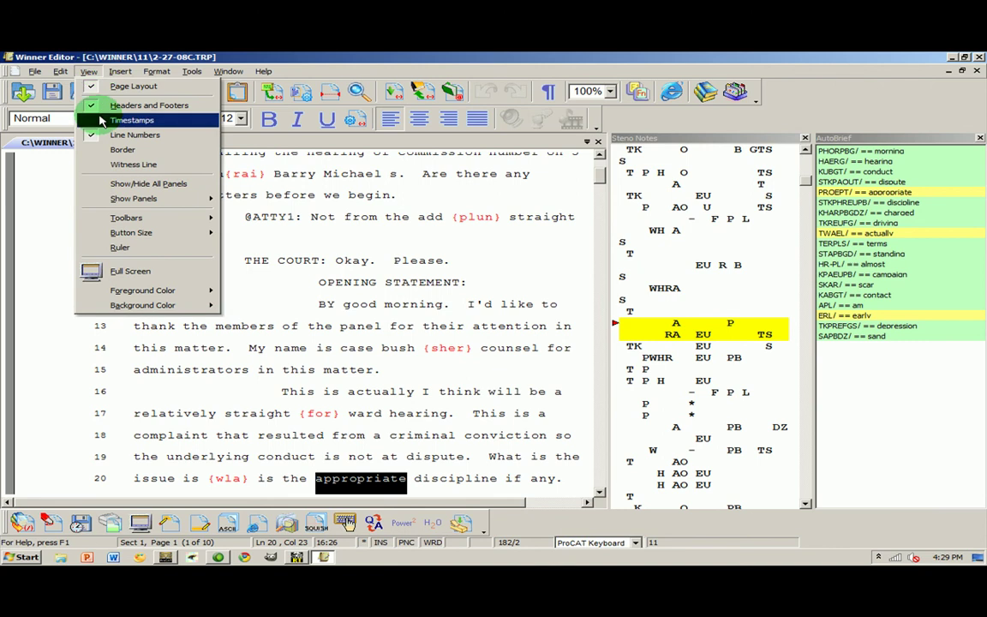
mouse_move(120, 199)
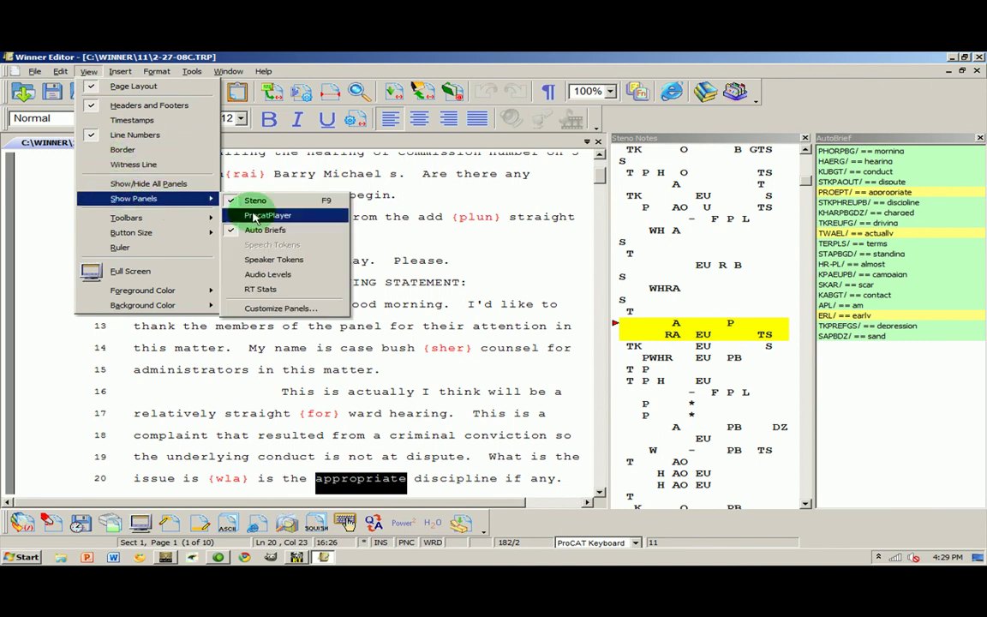
click(259, 289)
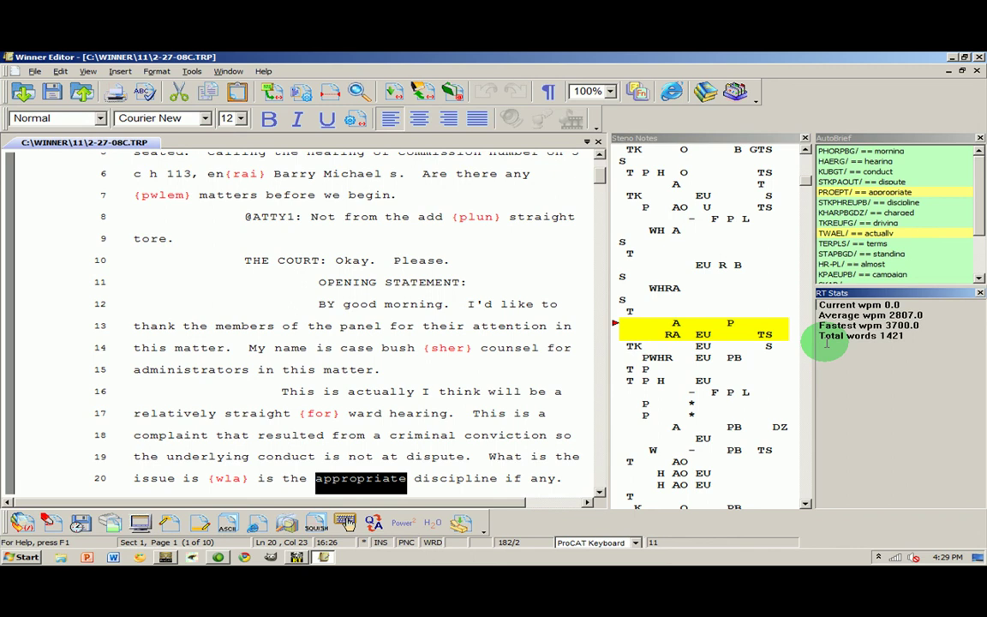
click(852, 293)
drag(853, 293, 859, 368)
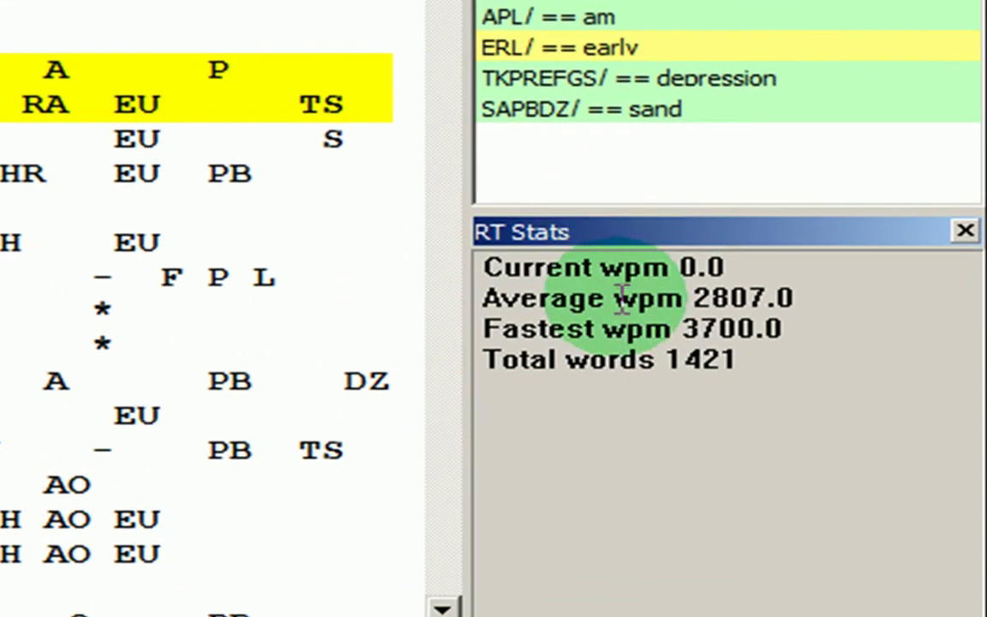
click(461, 403)
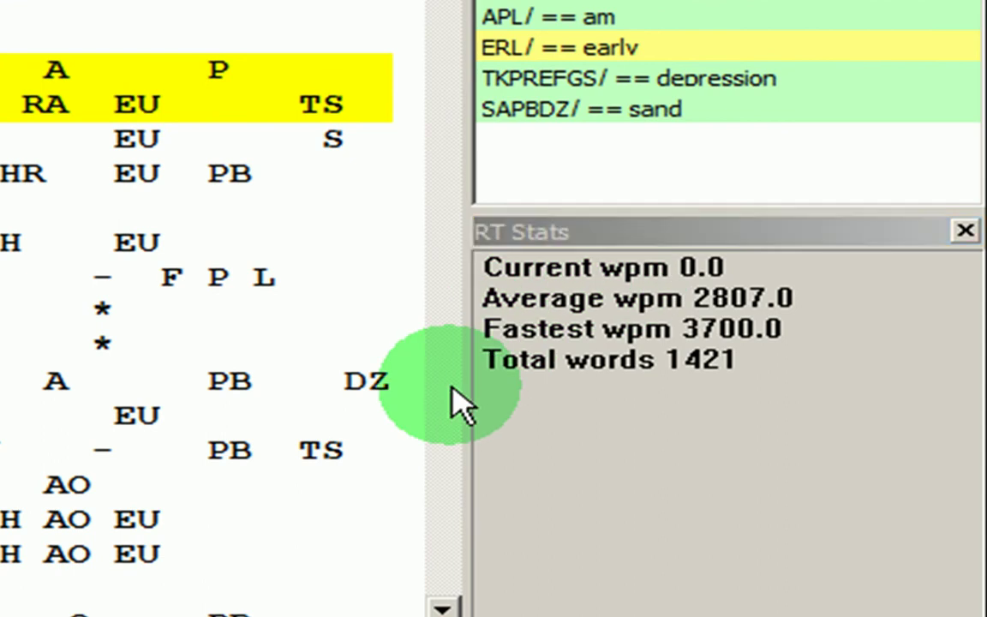